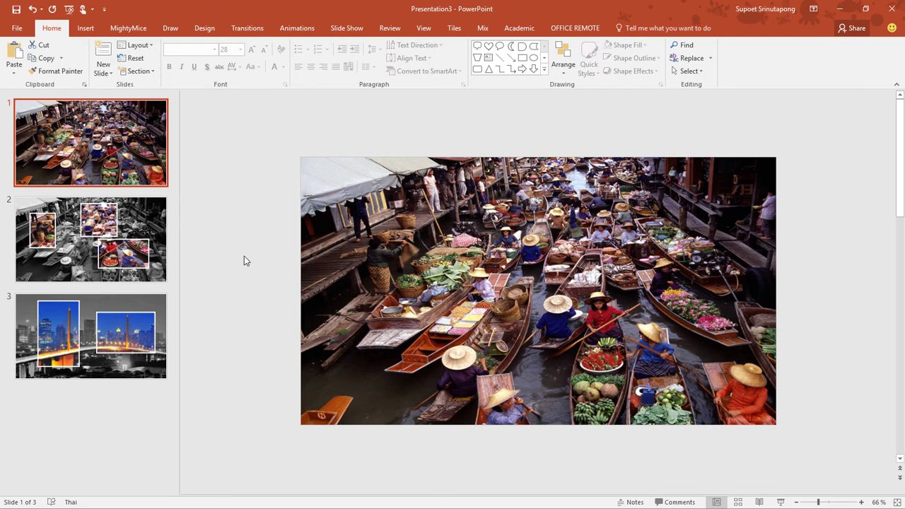
- Review example slides 2 and 3, then add a blank fourth slide after the bridge slide
click(143, 219)
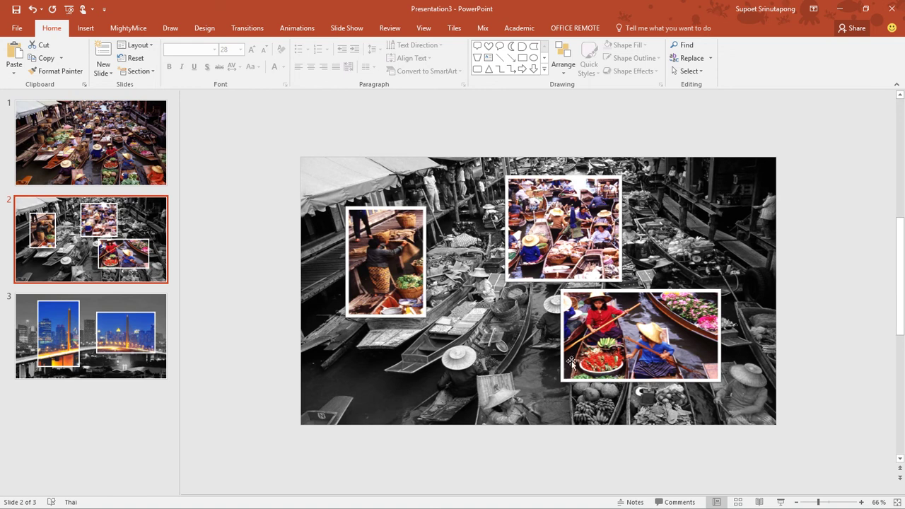
click(147, 361)
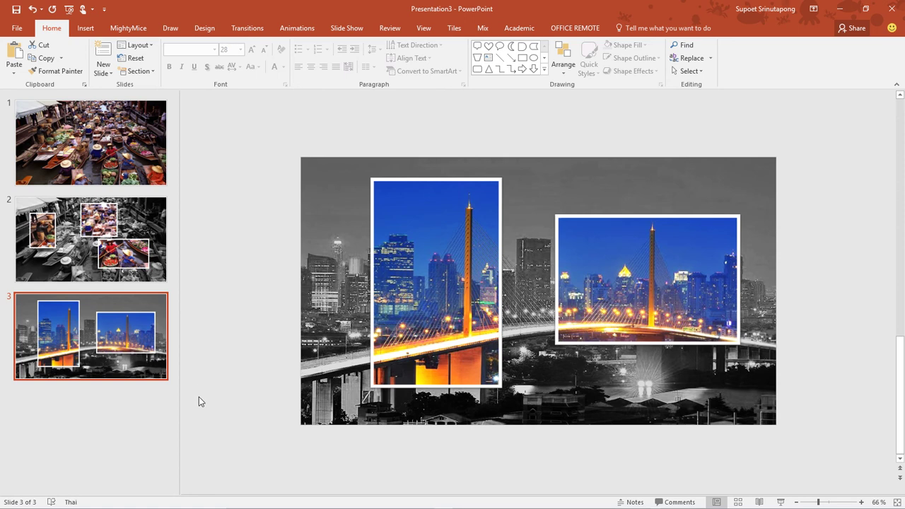
key(ctrl+m)
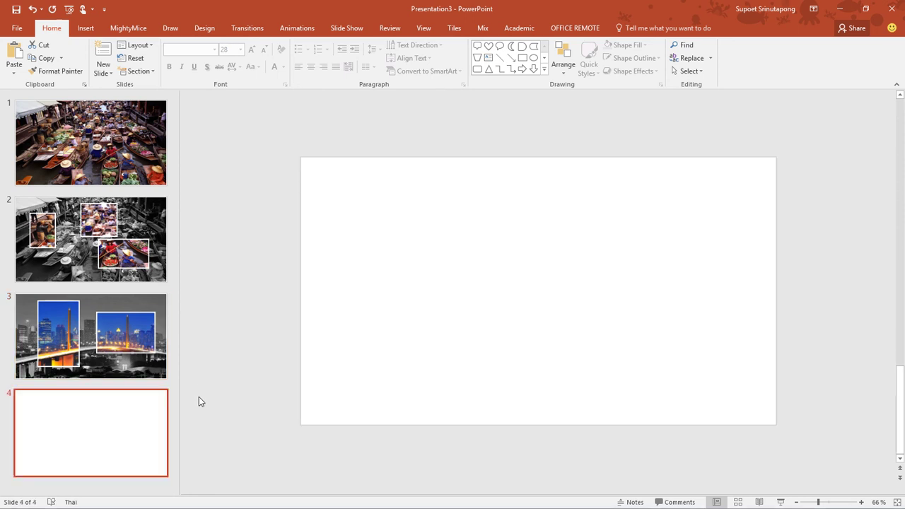
- Insert the 'bridge' picture from the Desktop onto slide 4 and enlarge it to fill the slide
click(86, 29)
click(75, 53)
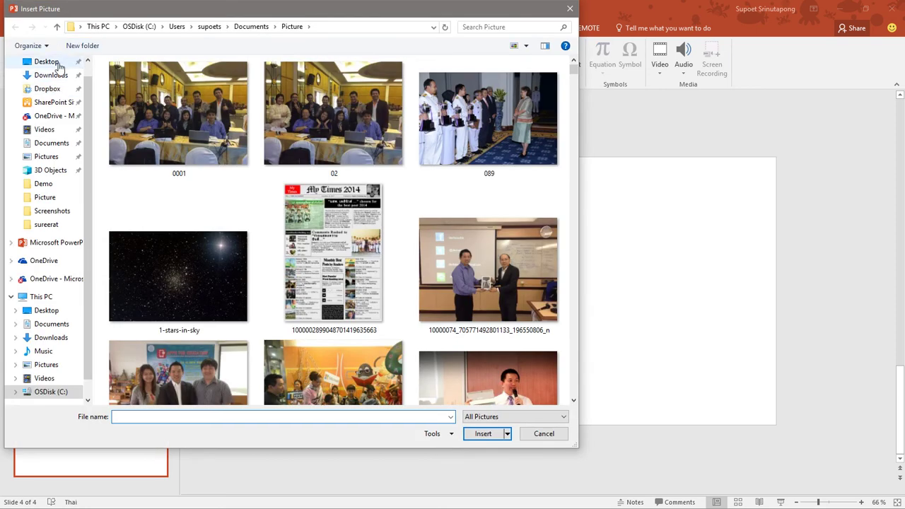
click(57, 63)
click(200, 95)
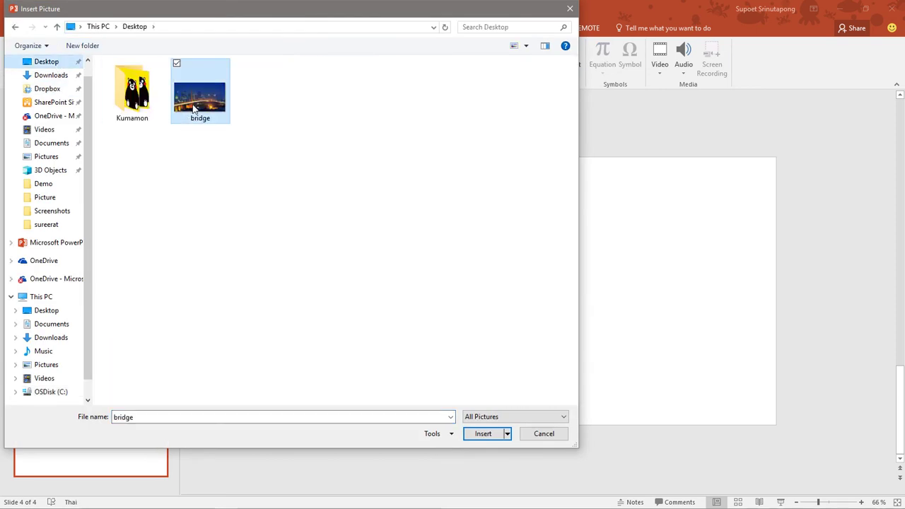
click(484, 434)
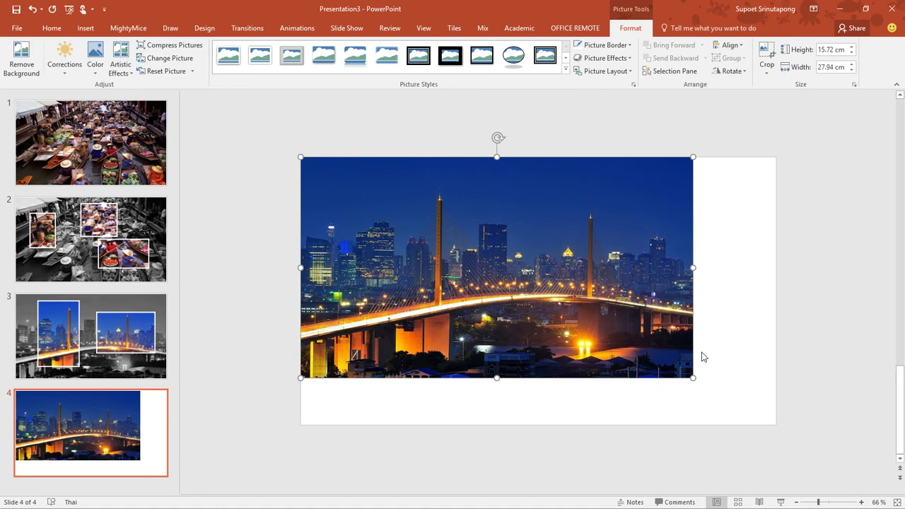
drag(693, 378, 776, 424)
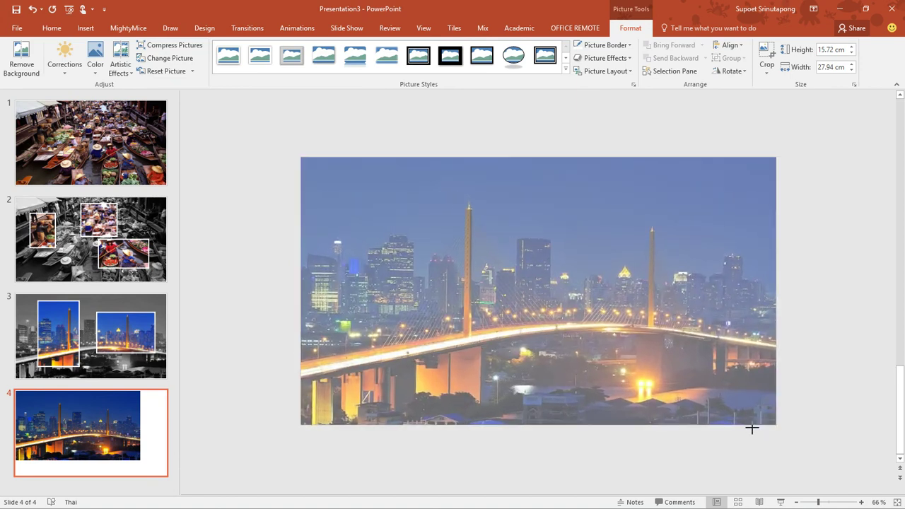
click(839, 393)
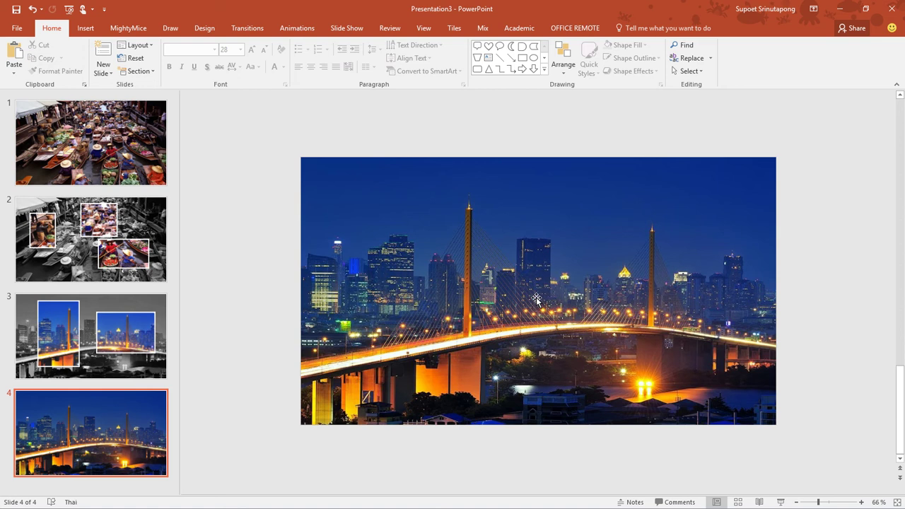
- Duplicate the bridge photo and crop the copy to a 13.39 × 9.35 cm upright section around one tower
drag(537, 302, 580, 380)
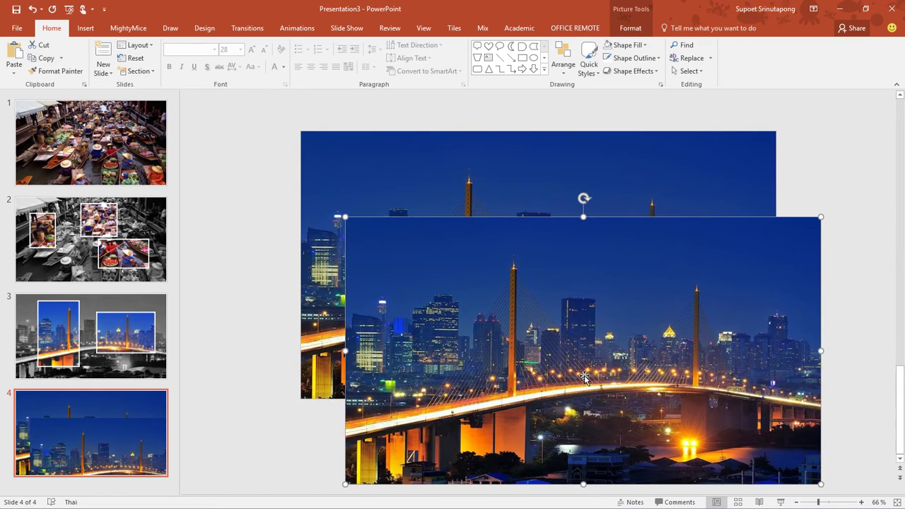
double_click(590, 369)
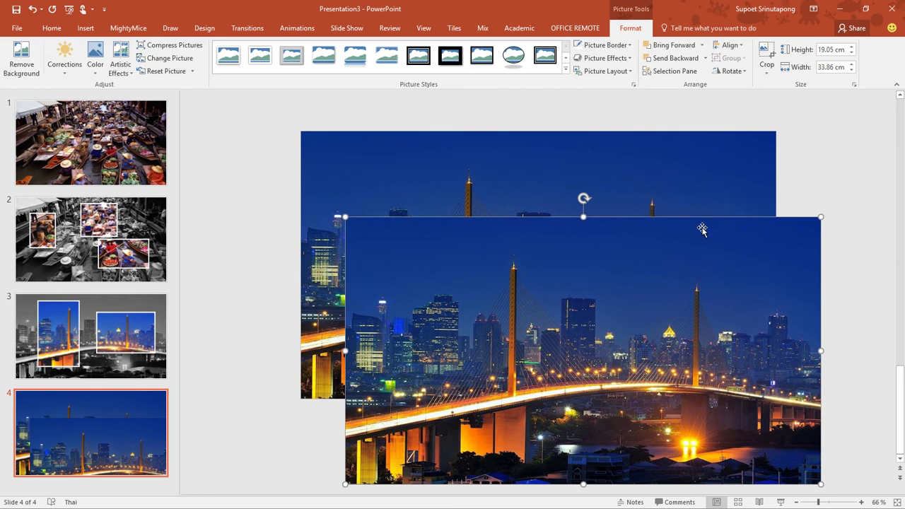
click(767, 55)
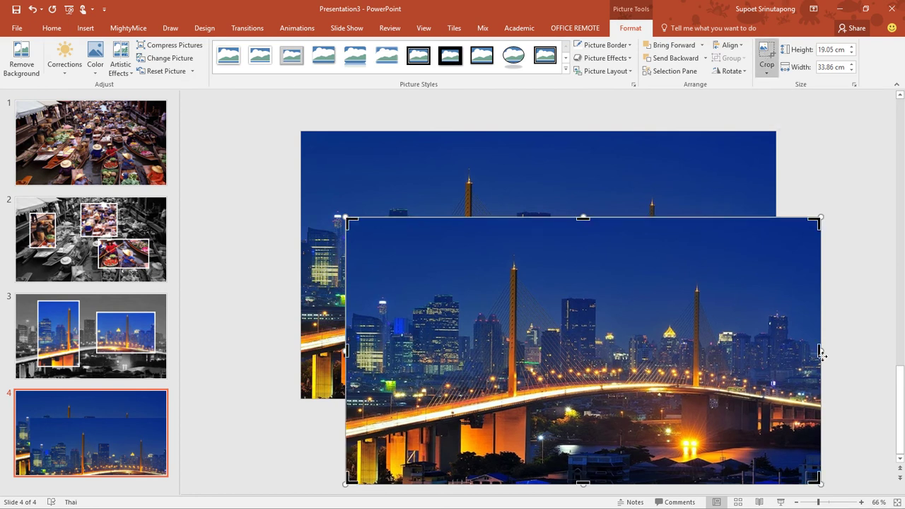
drag(819, 350, 548, 368)
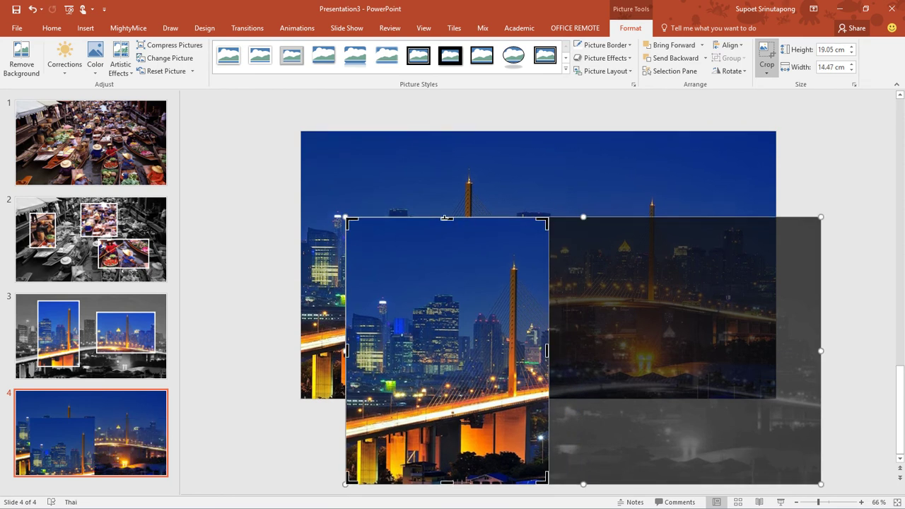
drag(445, 220, 444, 243)
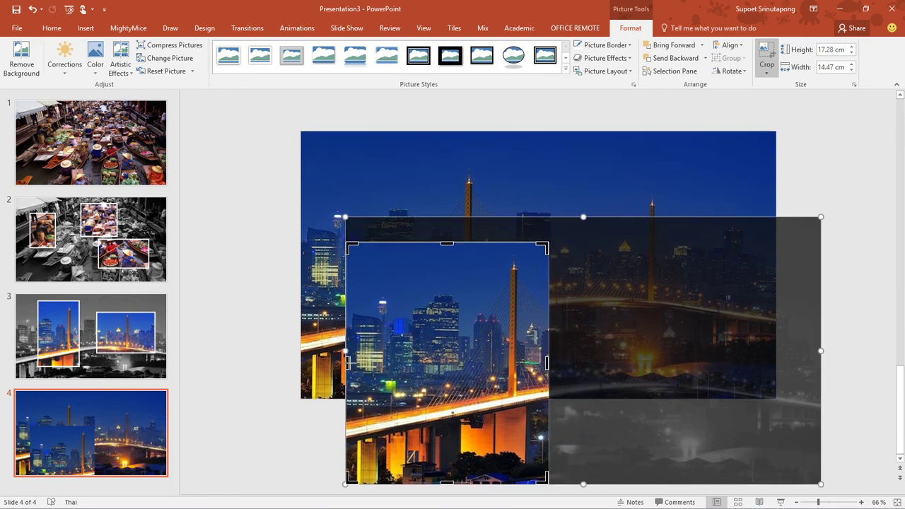
drag(347, 362, 417, 362)
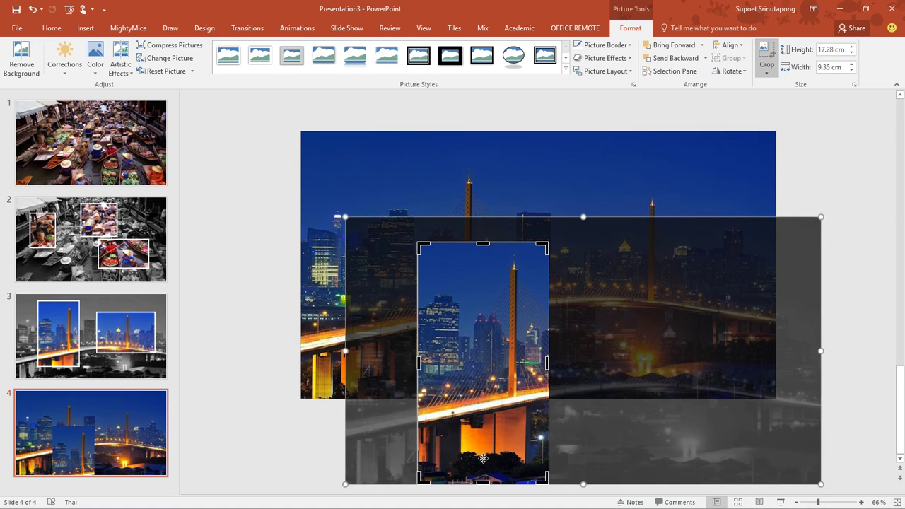
mouse_move(484, 479)
mouse_down()
mouse_move(476, 423)
mouse_move(477, 433)
mouse_up()
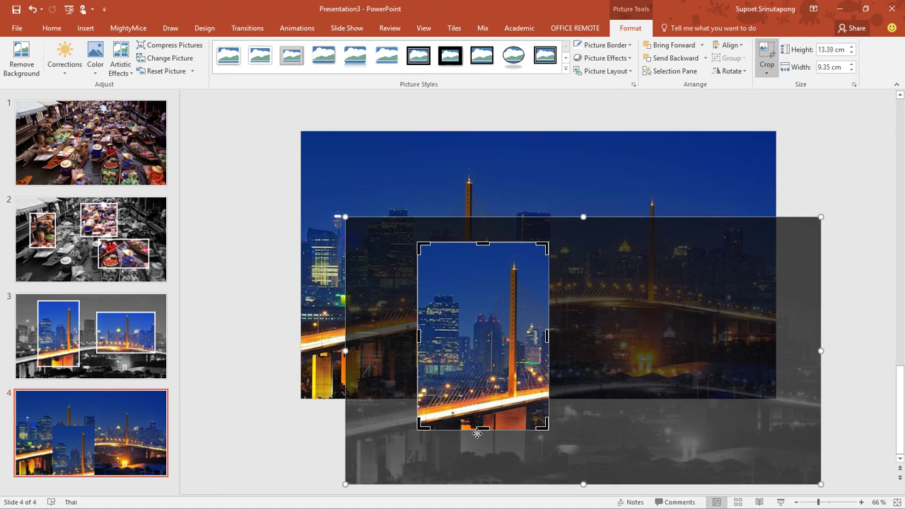
click(849, 377)
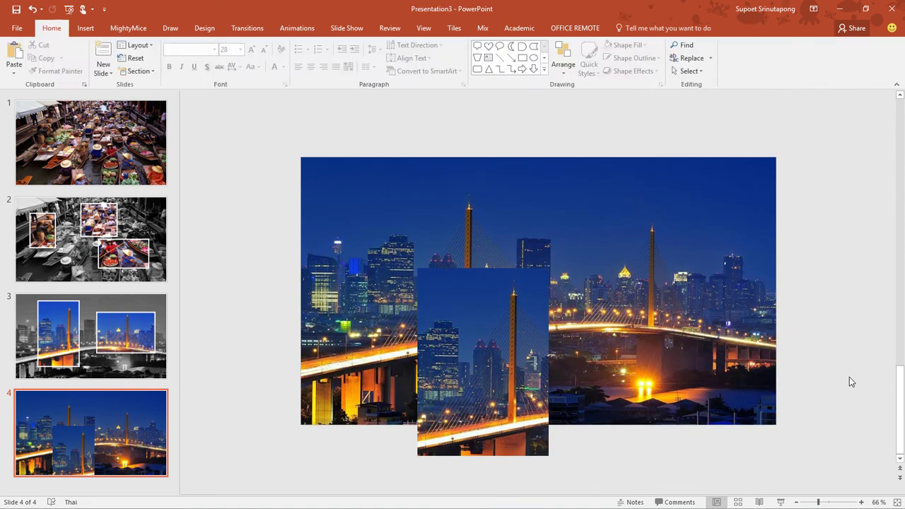
- Move the tower section to the left and make another offset copy of the full bridge photo
mouse_move(495, 386)
mouse_down()
mouse_move(350, 375)
mouse_move(284, 316)
mouse_up()
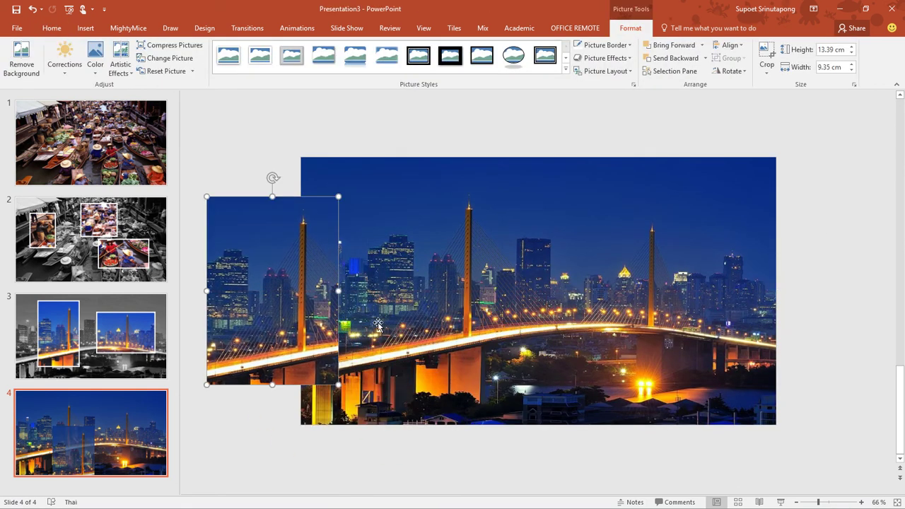
click(564, 284)
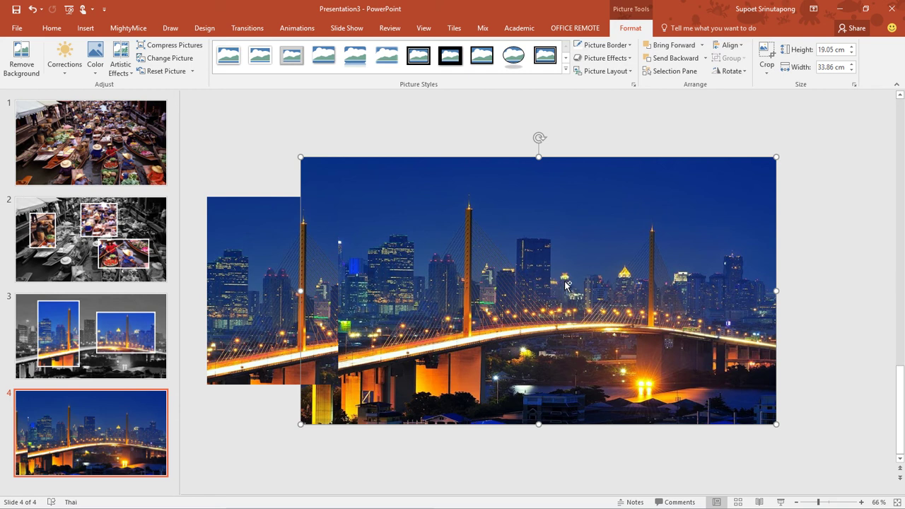
drag(564, 280, 610, 375)
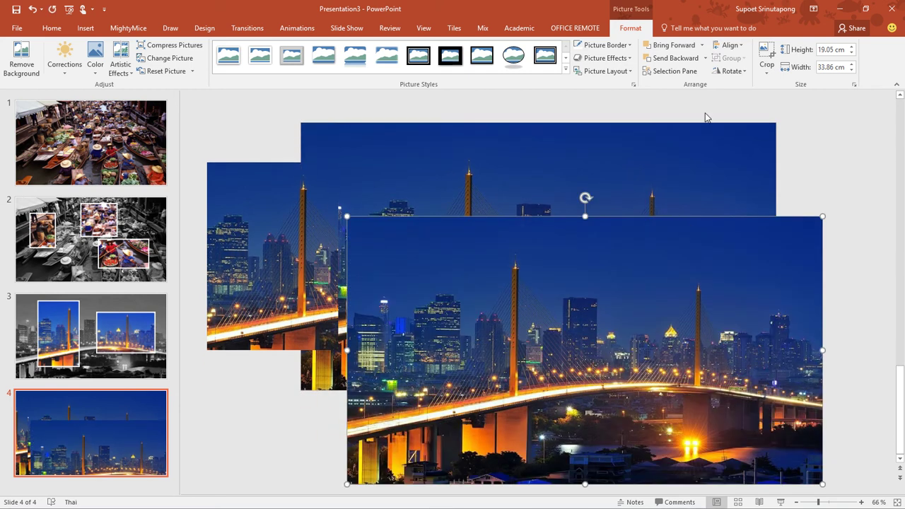
- Crop the new copy's left, top, right and bottom edges down to a small landscape section
click(766, 57)
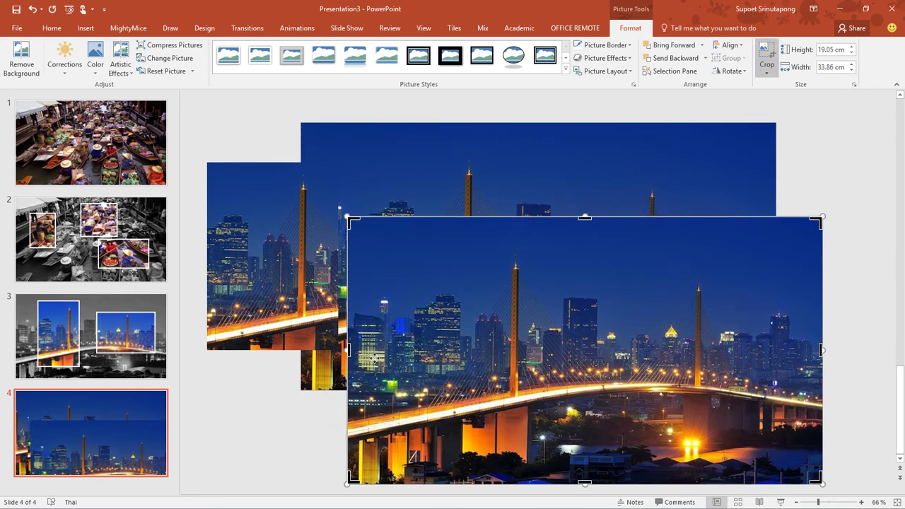
mouse_move(351, 349)
mouse_down()
mouse_move(607, 357)
mouse_move(588, 357)
mouse_up()
drag(705, 218, 706, 272)
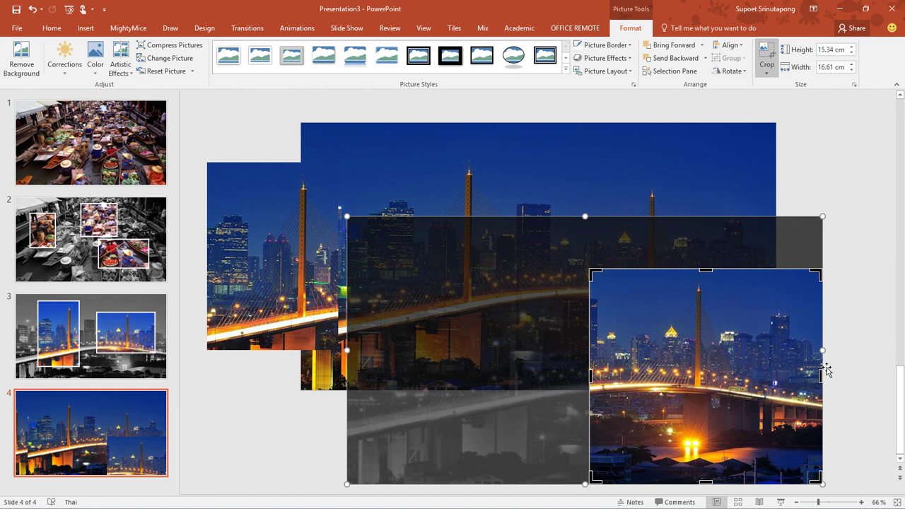
drag(821, 377, 762, 377)
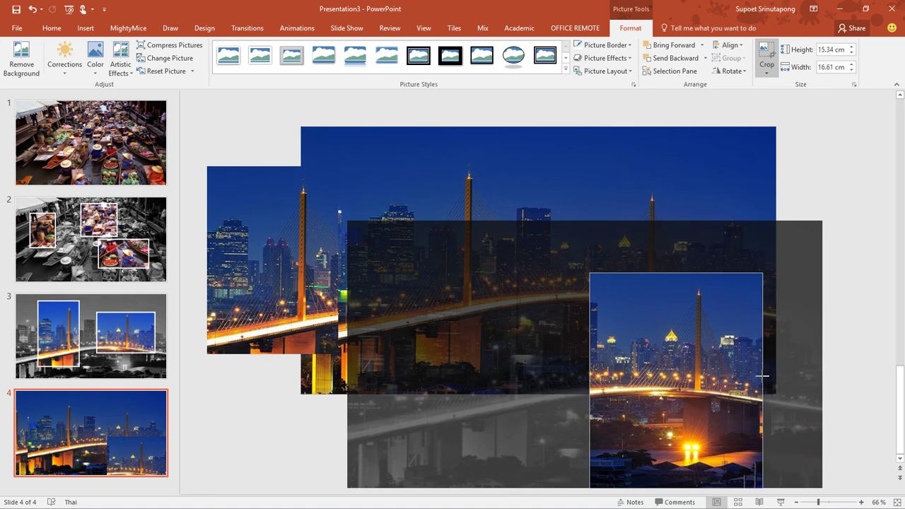
drag(675, 483, 672, 409)
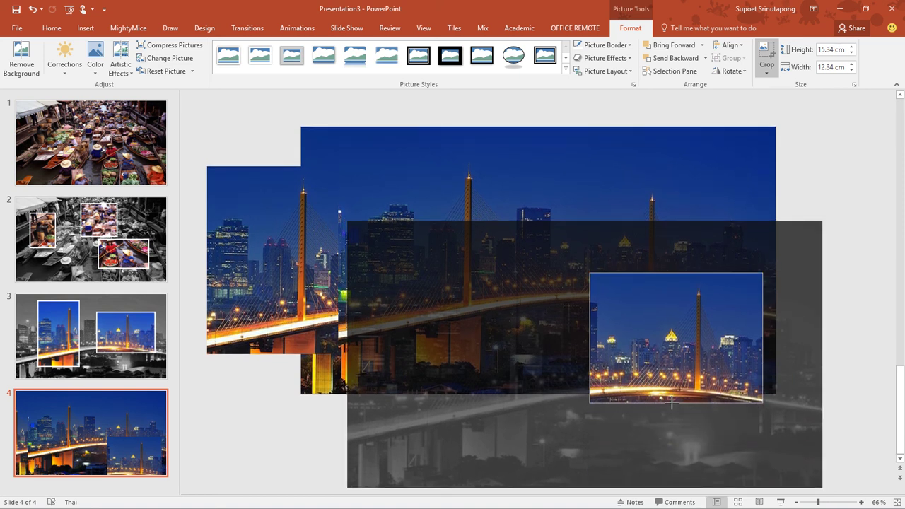
drag(672, 408, 672, 407)
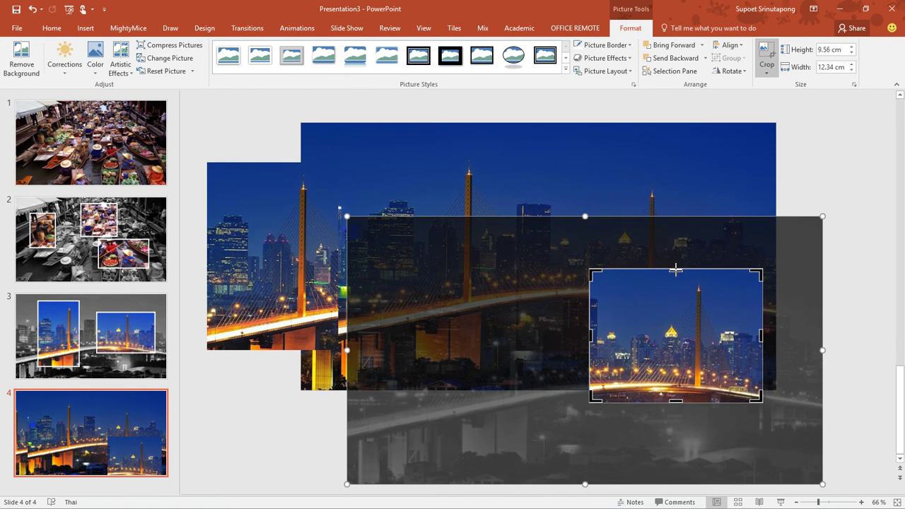
- Fine-tune the small crop to 8.51 × 13.75 cm, move it right, and align the tower section
scroll(675, 272, up, 1)
drag(669, 323, 669, 319)
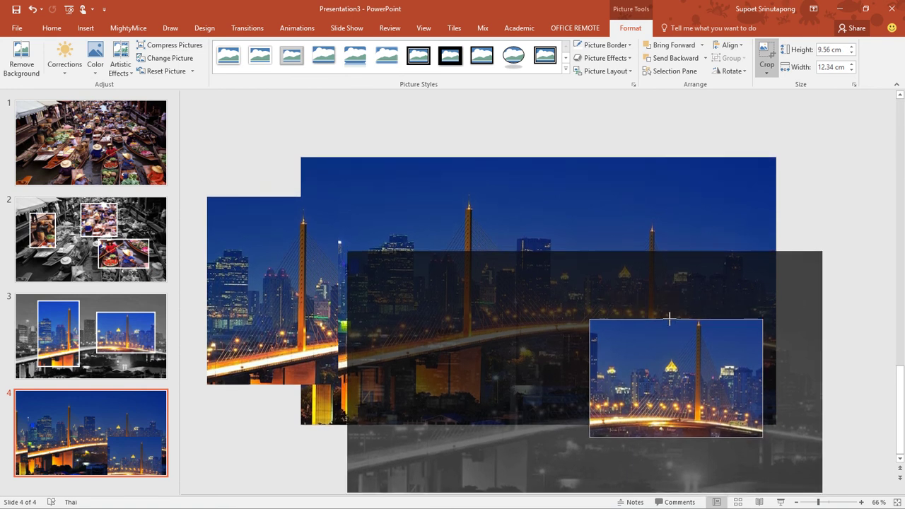
scroll(636, 332, down, 1)
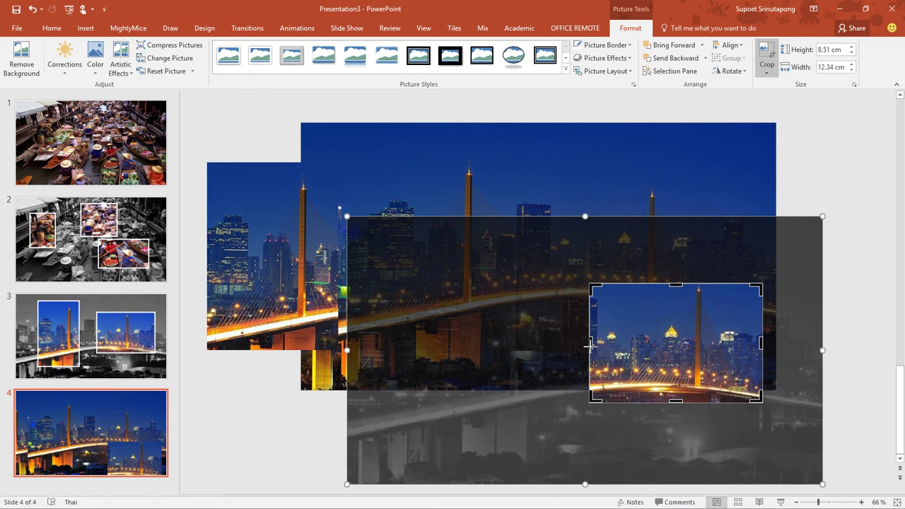
scroll(586, 346, up, 1)
drag(581, 346, 568, 347)
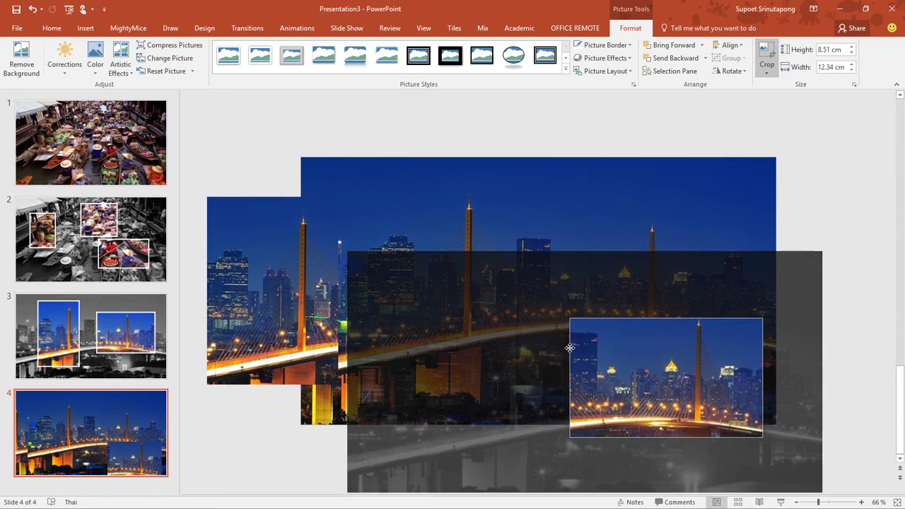
scroll(569, 347, down, 1)
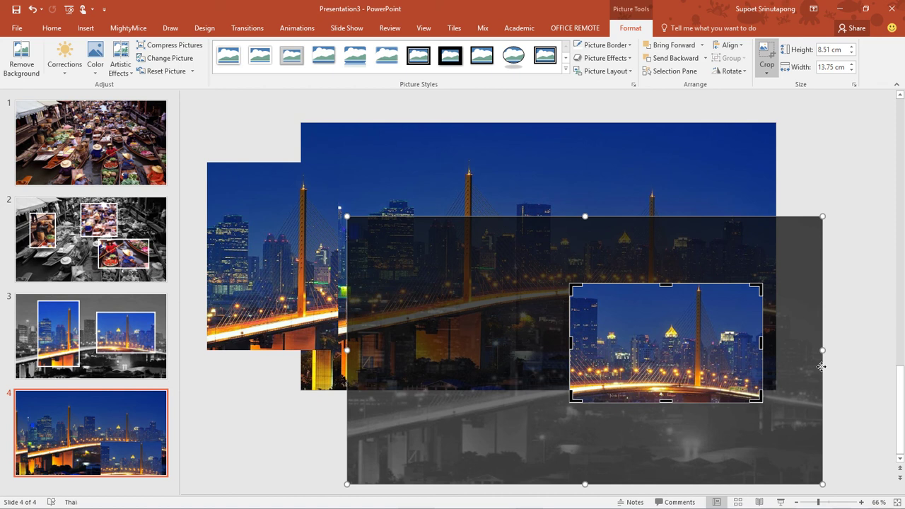
click(853, 356)
drag(654, 381, 769, 387)
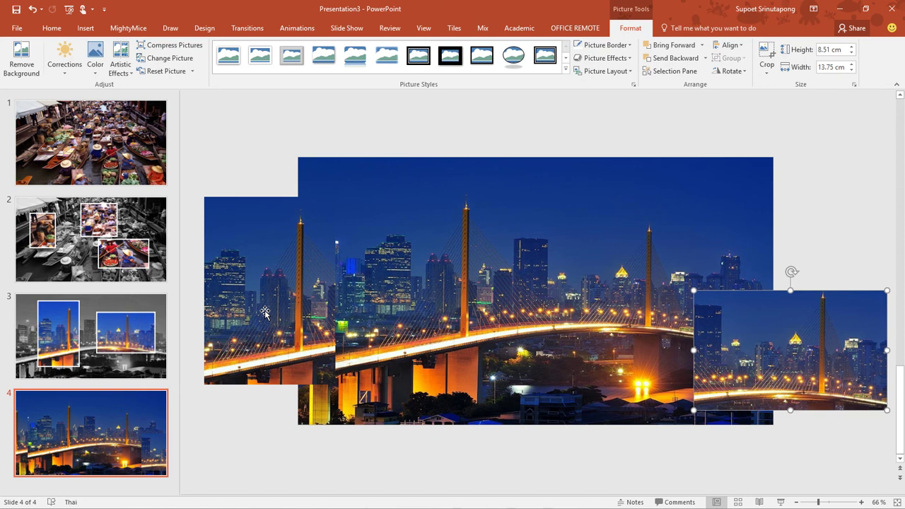
mouse_move(264, 312)
mouse_down()
mouse_move(430, 322)
mouse_move(436, 295)
mouse_up()
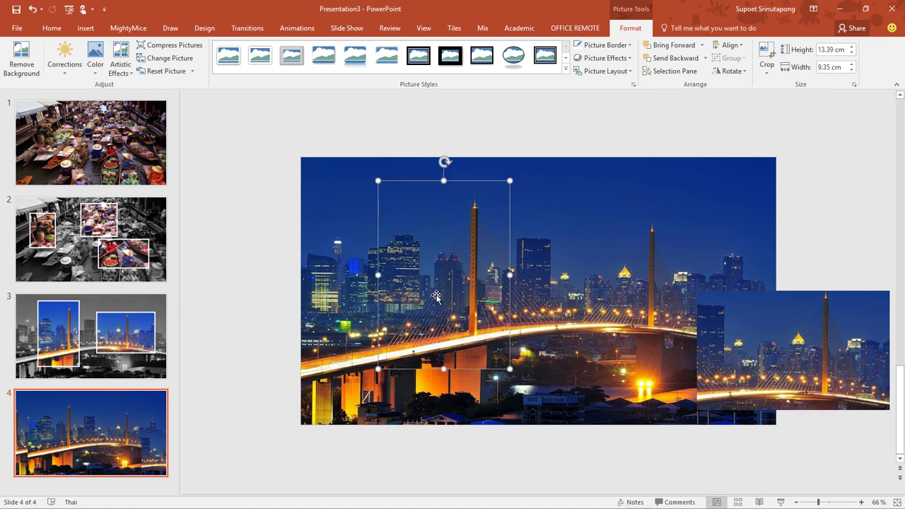
- Line up the right 8.51 × 13.75 cm section exactly over its matching area of the full photo
mouse_move(806, 366)
mouse_down()
mouse_move(679, 294)
mouse_move(628, 300)
mouse_up()
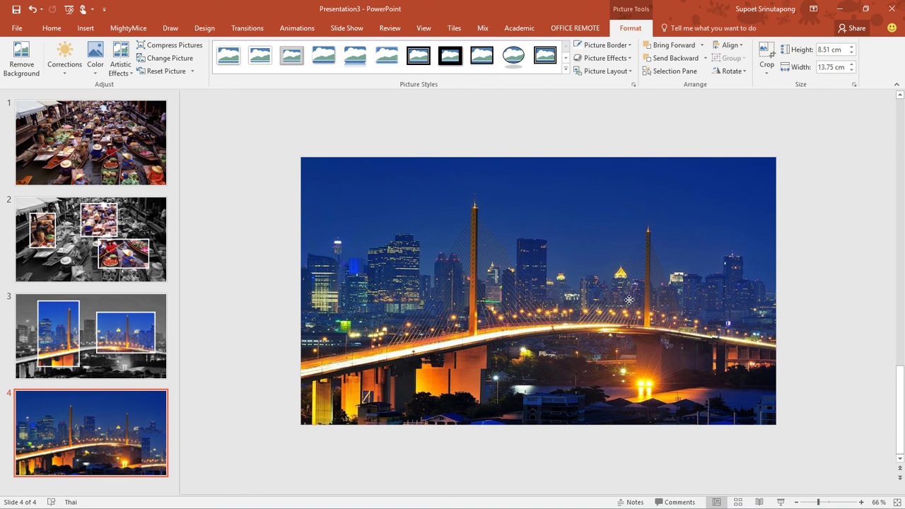
click(848, 362)
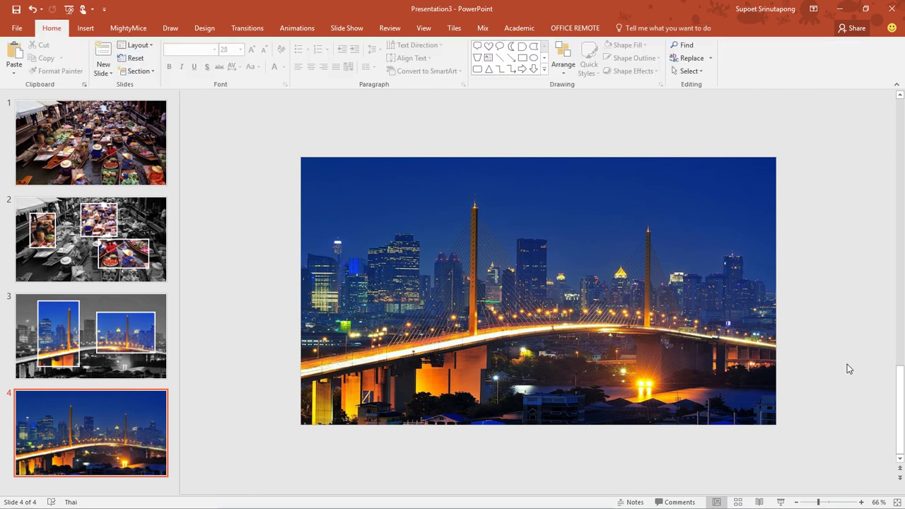
click(323, 192)
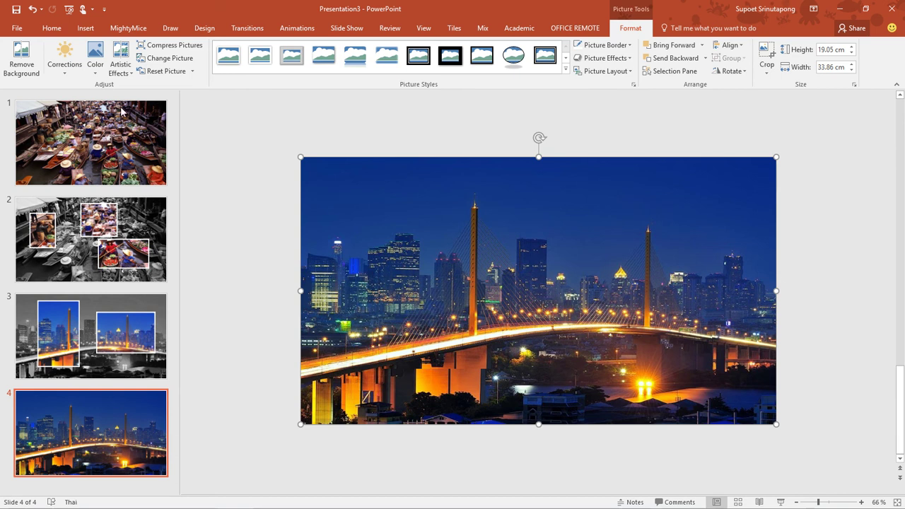
- Set the background bridge photo's colour saturation to 0% so it turns grayscale
click(94, 71)
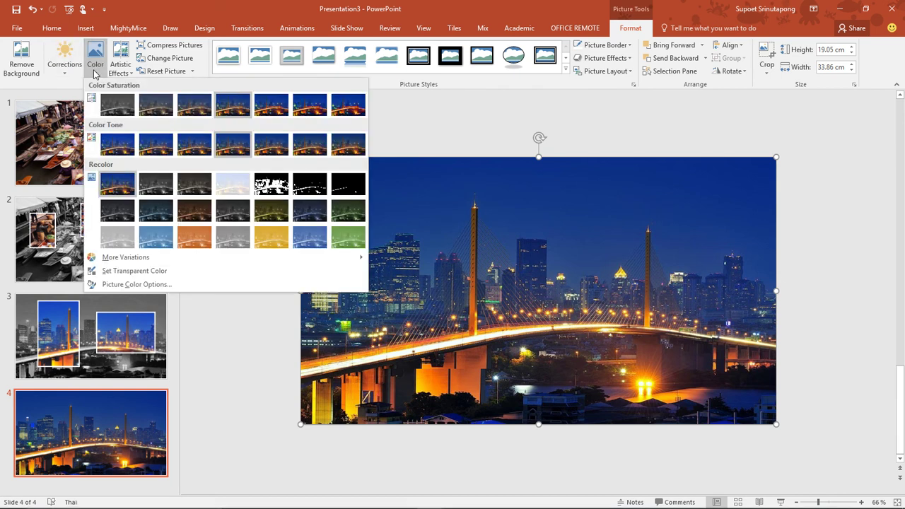
click(113, 113)
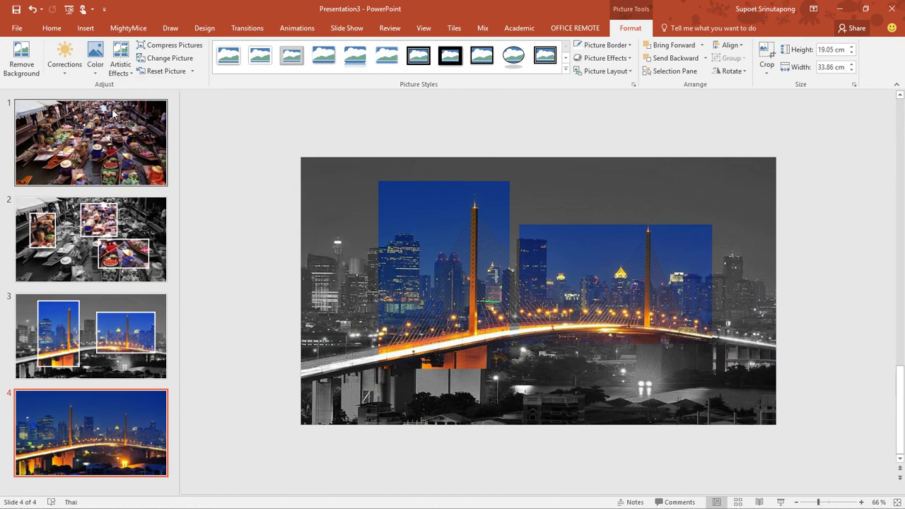
click(432, 272)
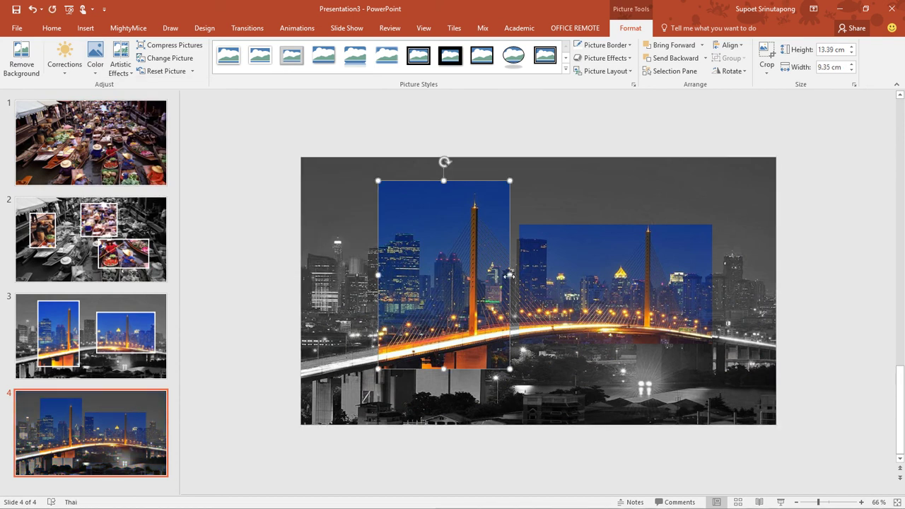
- Apply the Simple Frame, White picture style to both colour bridge sections
click(236, 64)
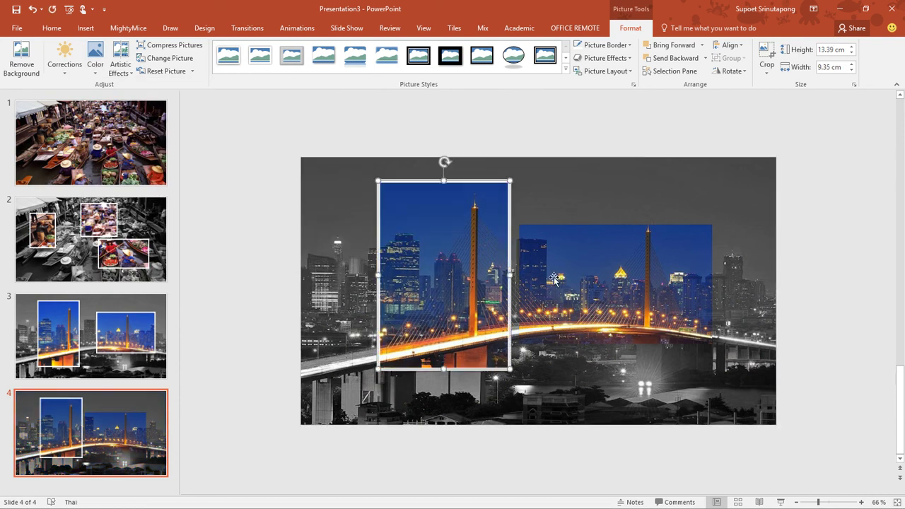
click(554, 279)
click(226, 62)
click(228, 165)
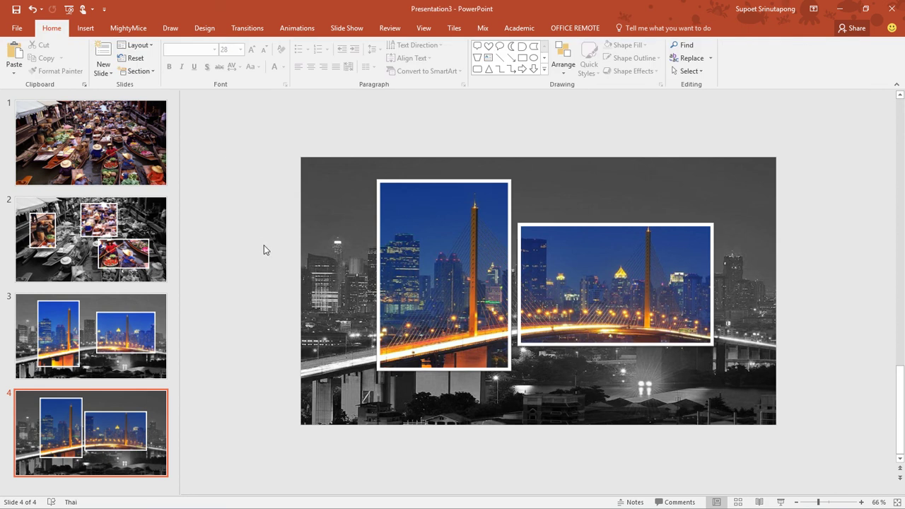
- Shift the right section's crop further right to 11.45 cm wide, then play the slide full screen
click(581, 295)
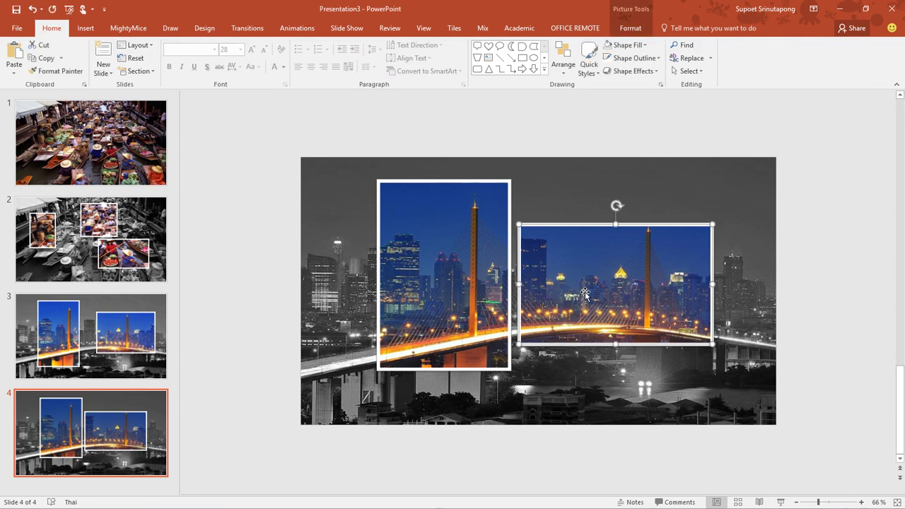
double_click(583, 294)
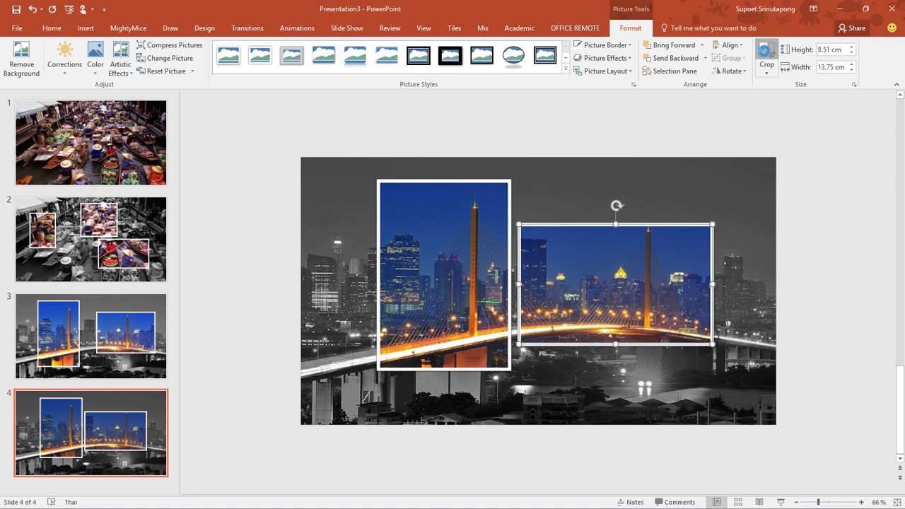
click(765, 54)
drag(521, 283, 550, 282)
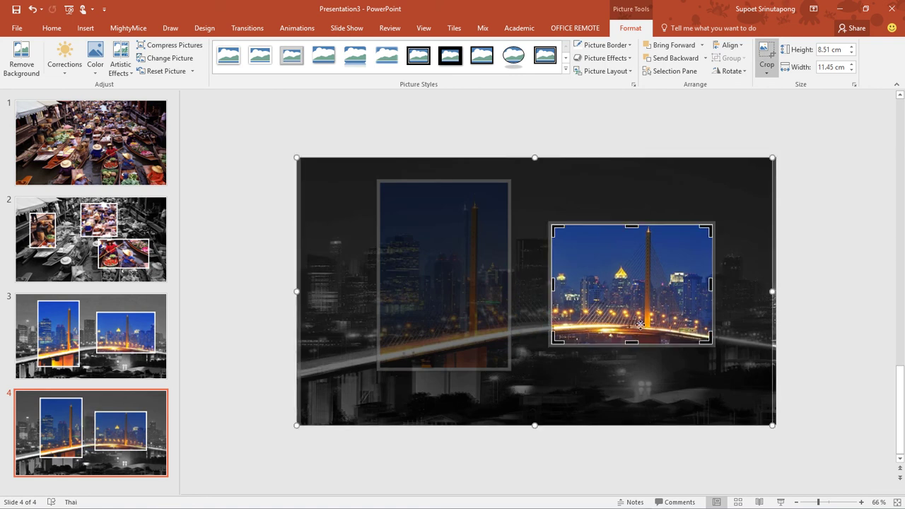
drag(709, 285, 743, 286)
click(828, 196)
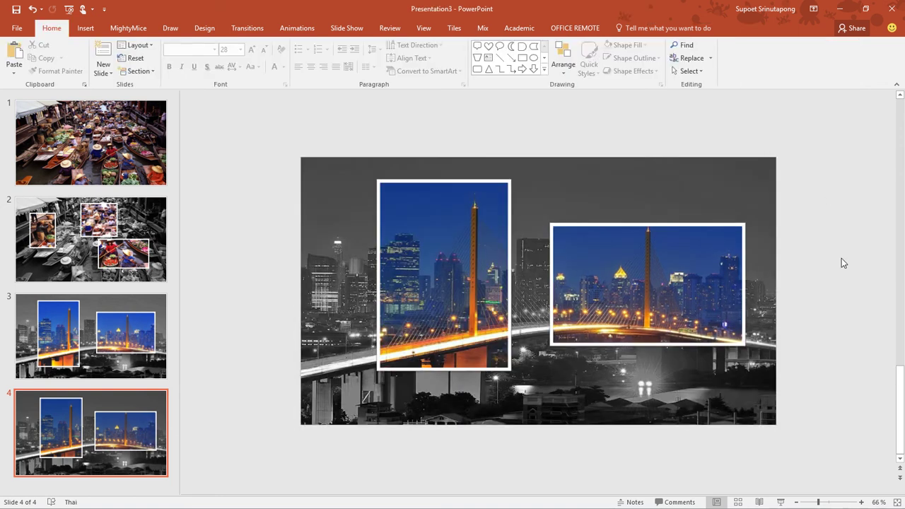
click(780, 501)
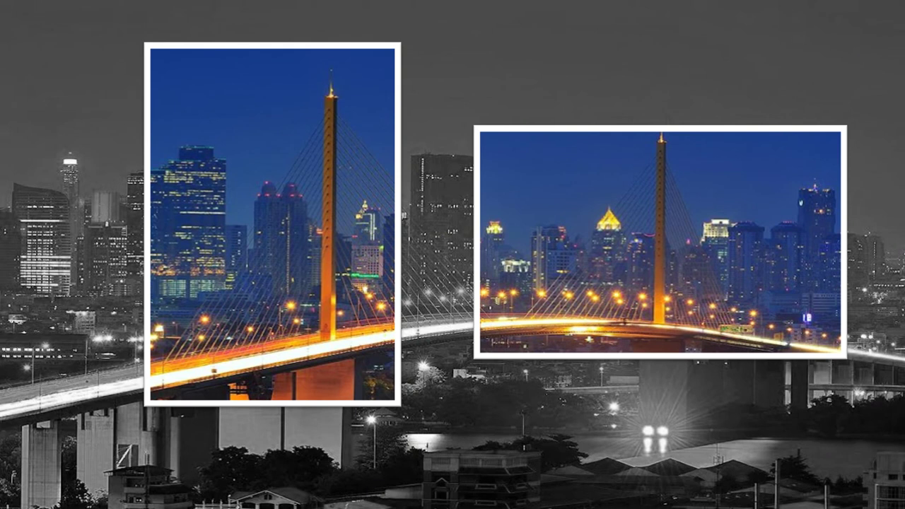